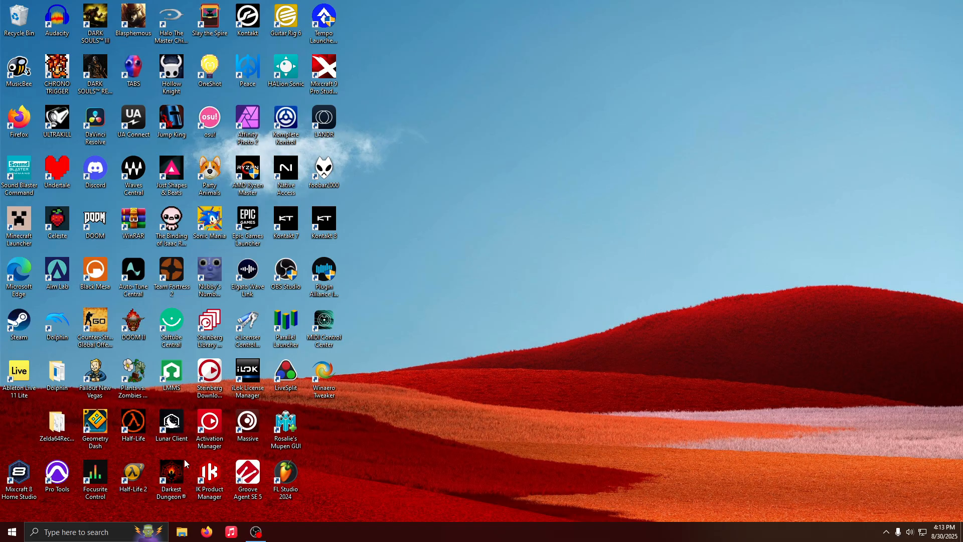
Look over the pinned tiles and app list in the Windows Start menu, then close it
key("super")
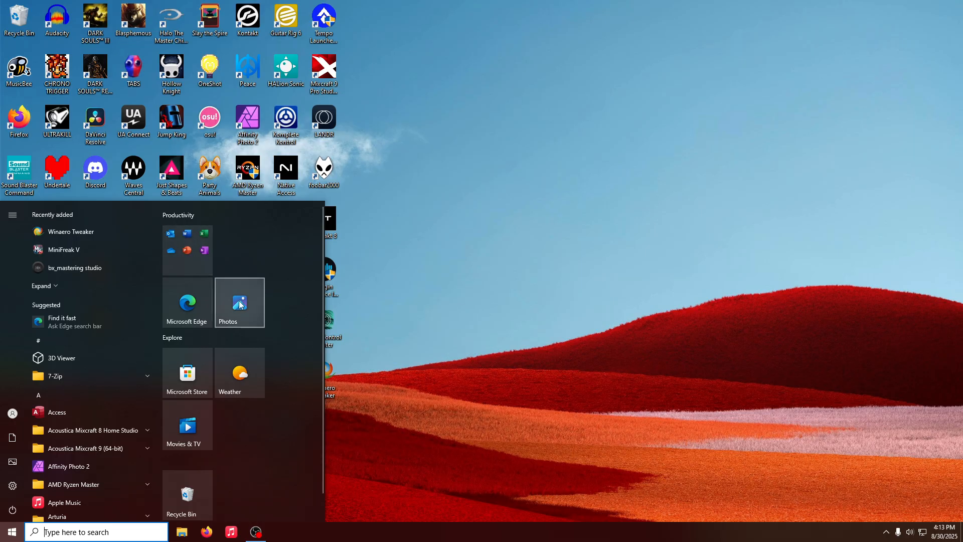
scroll(292, 429, "down", 2)
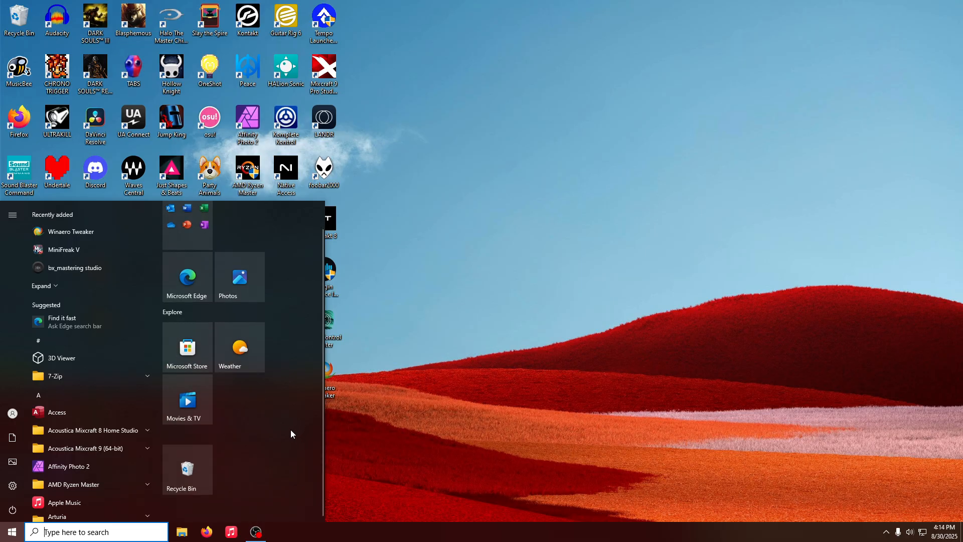
scroll(290, 429, "up", 2)
scroll(271, 381, "down", 1)
scroll(302, 413, "up", 1)
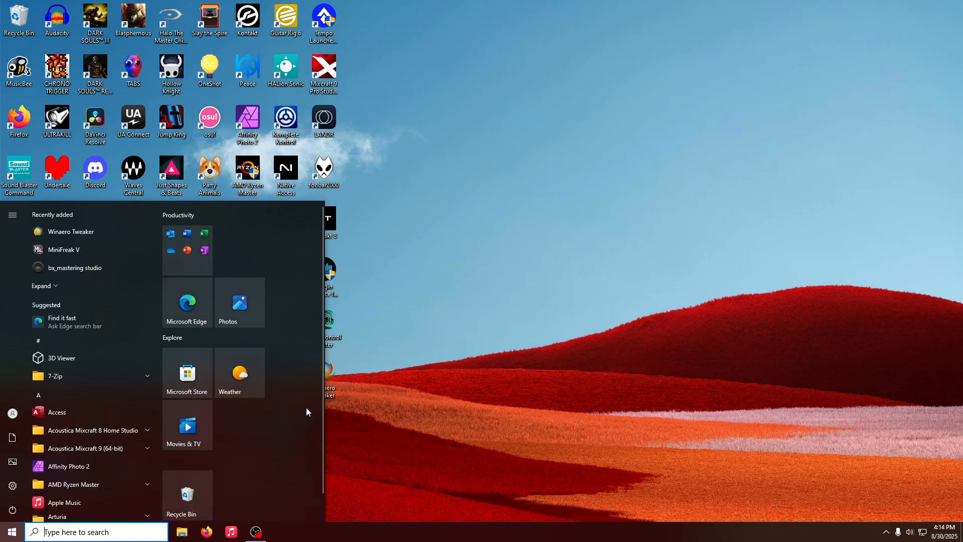
left_click(450, 385)
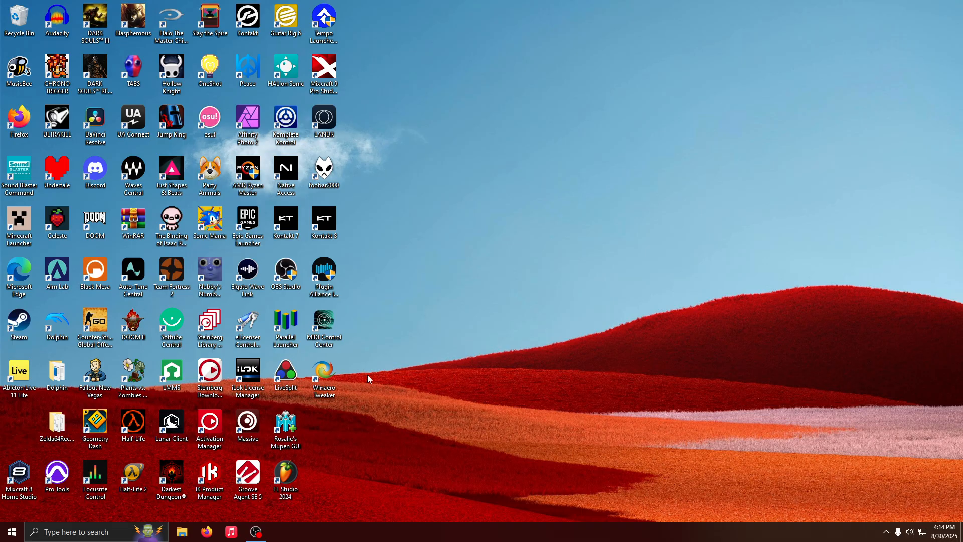
Launch Winaero Tweaker and open the Disable Copilot tweak in the Desktop and Taskbar category
double_click(324, 372)
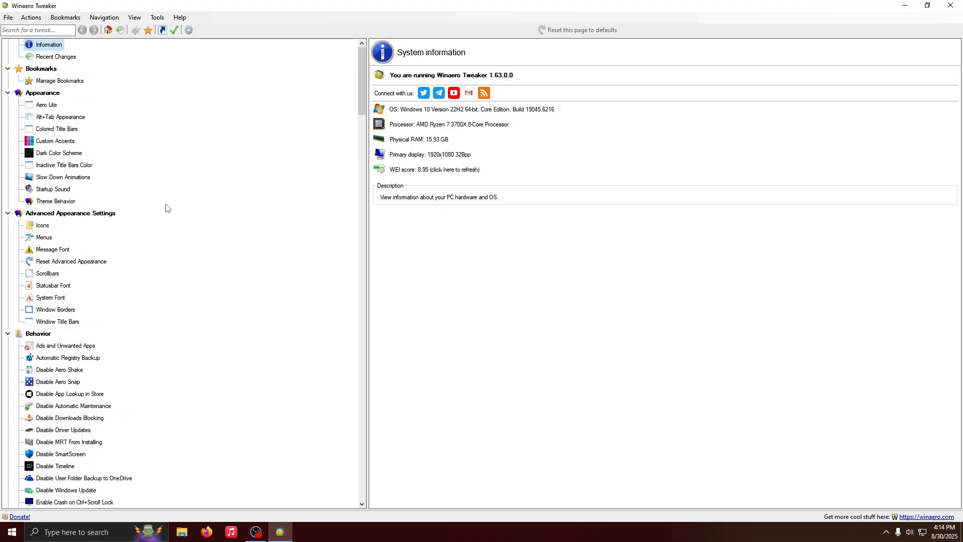
scroll(178, 240, "down", 4)
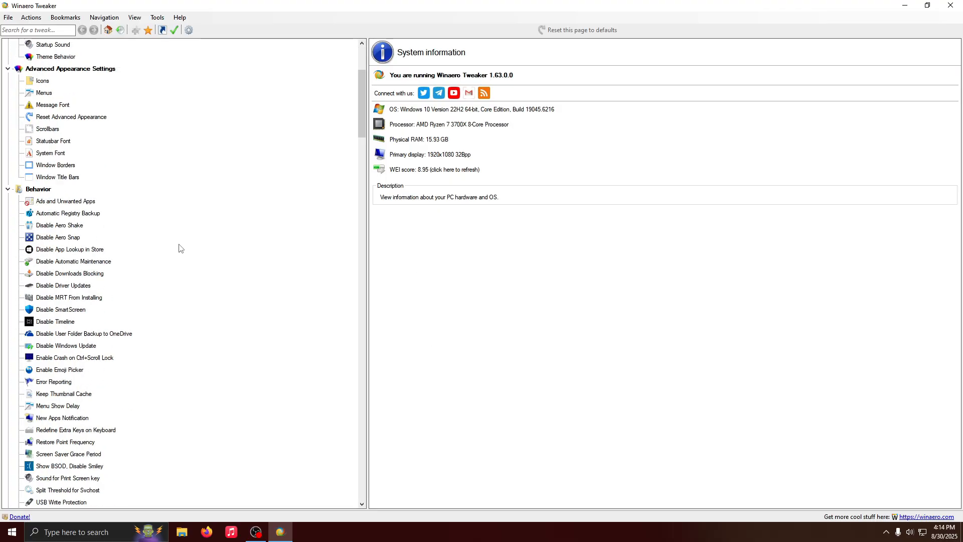
scroll(178, 249, "up", 4)
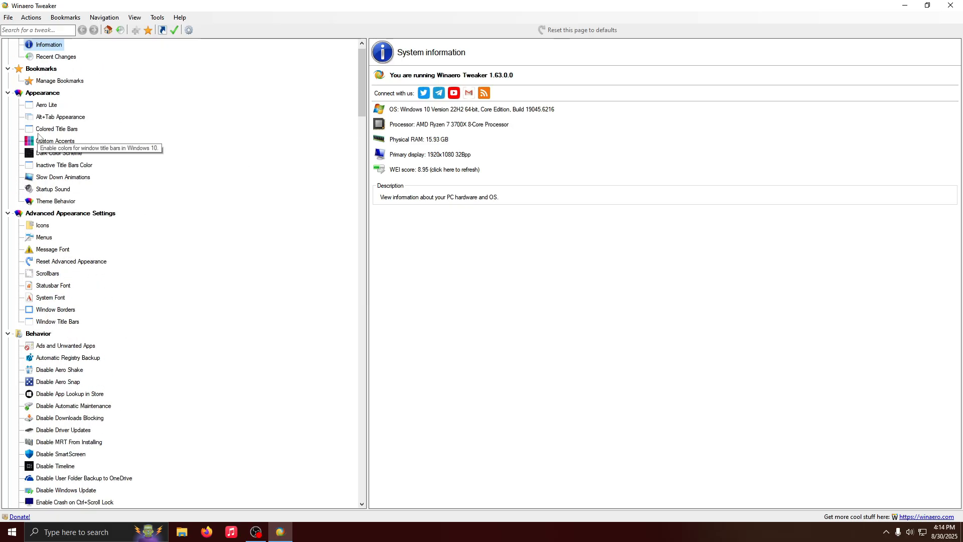
scroll(145, 284, "down", 14)
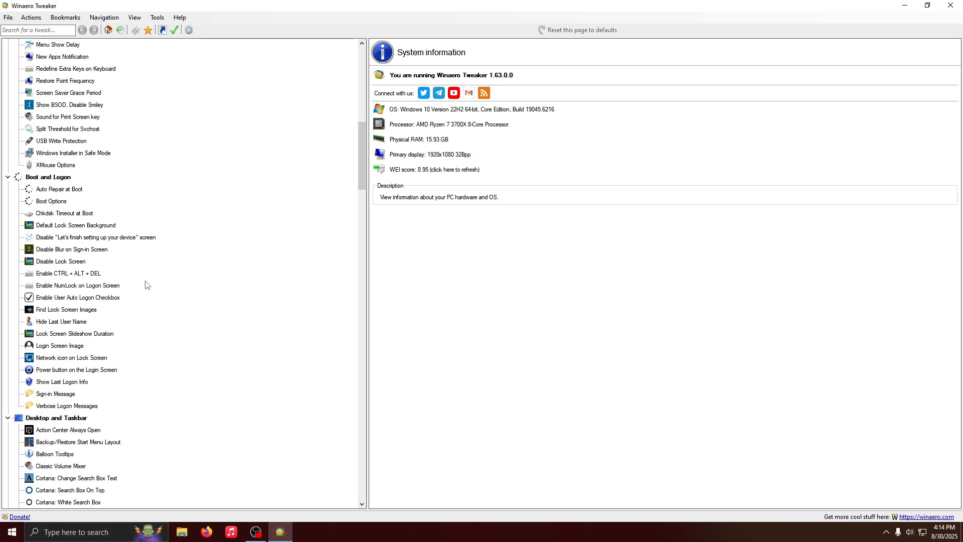
scroll(147, 285, "down", 3)
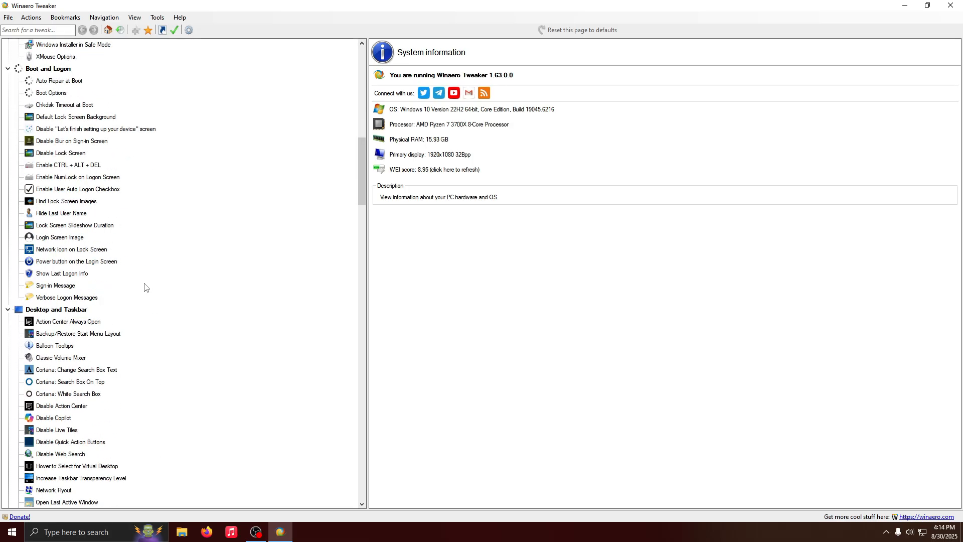
scroll(144, 287, "down", 3)
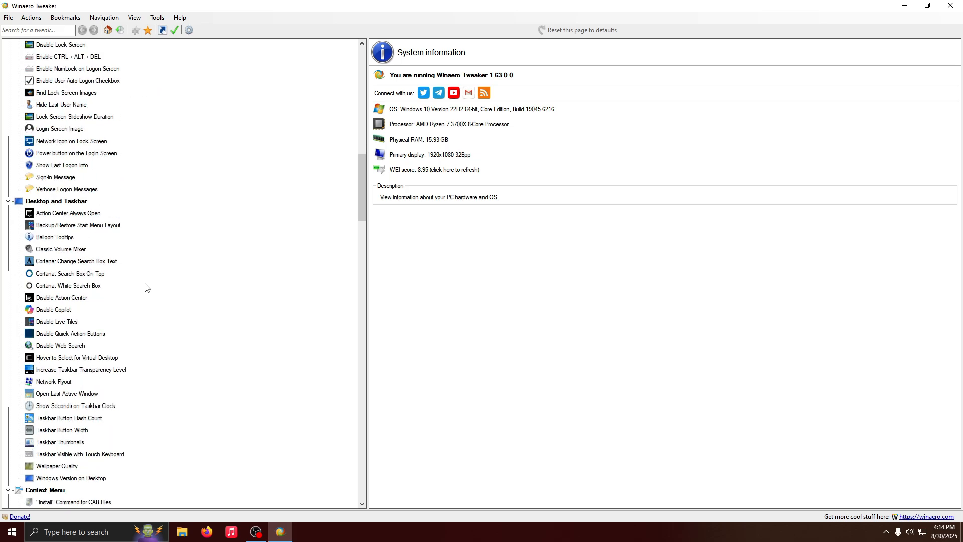
left_click(62, 312)
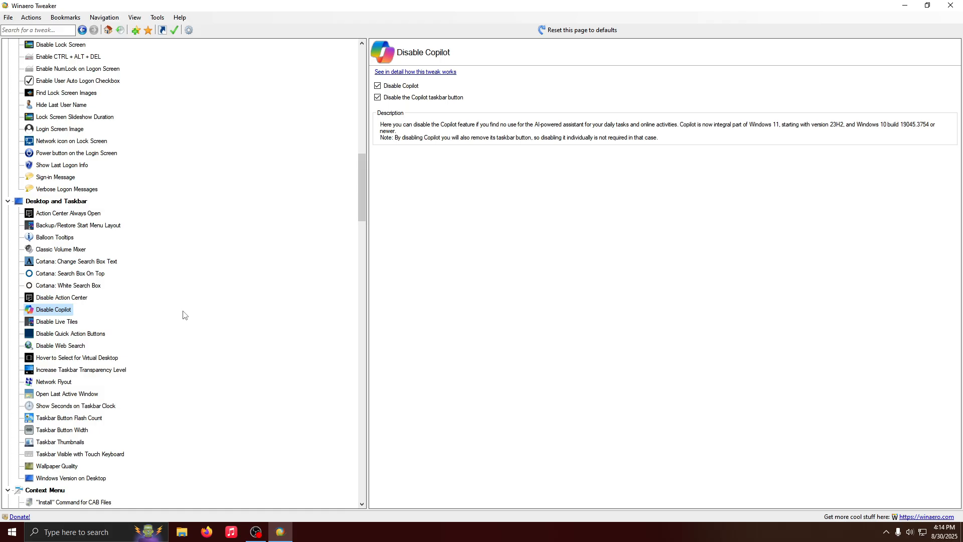
Open the Disable Annoynances and Bloat tweak in the Microsoft Edge category
scroll(185, 315, "down", 3)
scroll(191, 313, "down", 7)
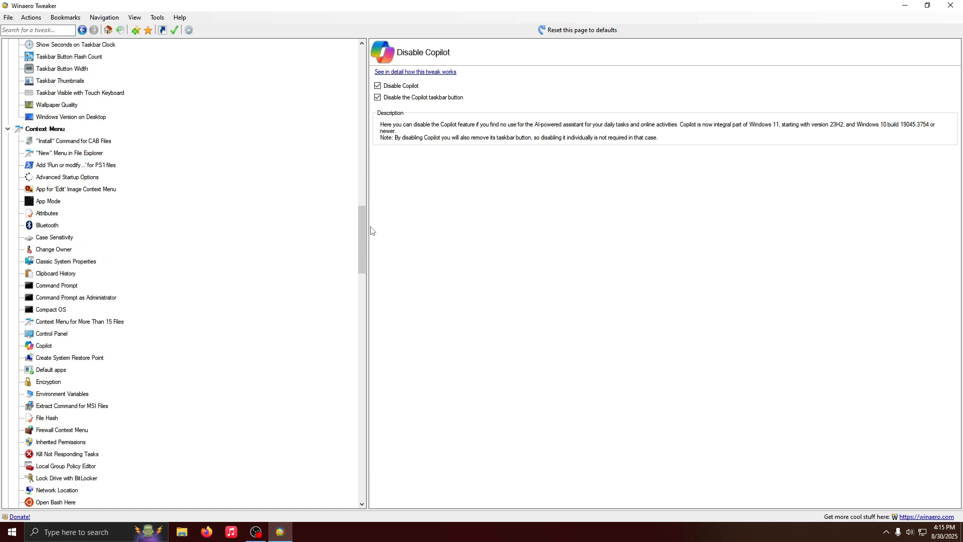
left_click_drag(361, 228, 346, 303)
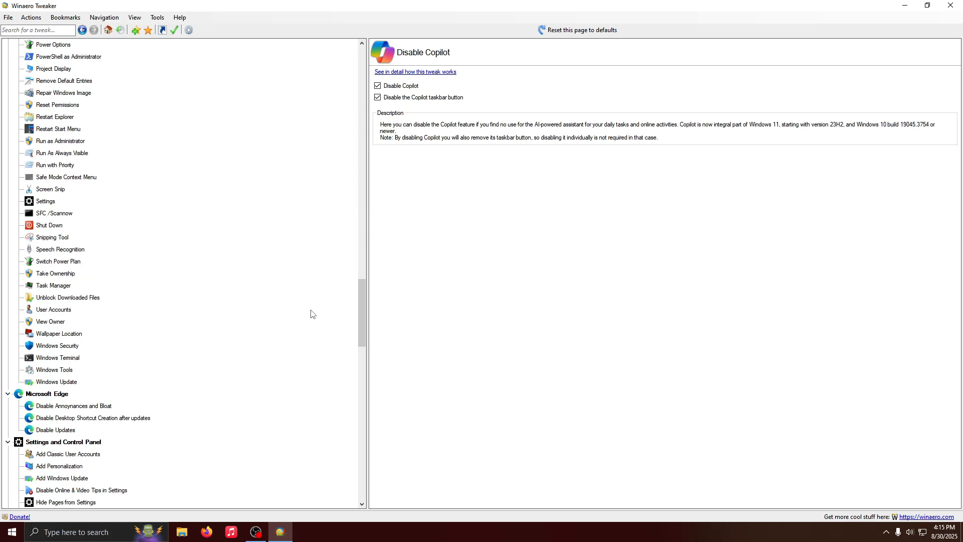
left_click(59, 407)
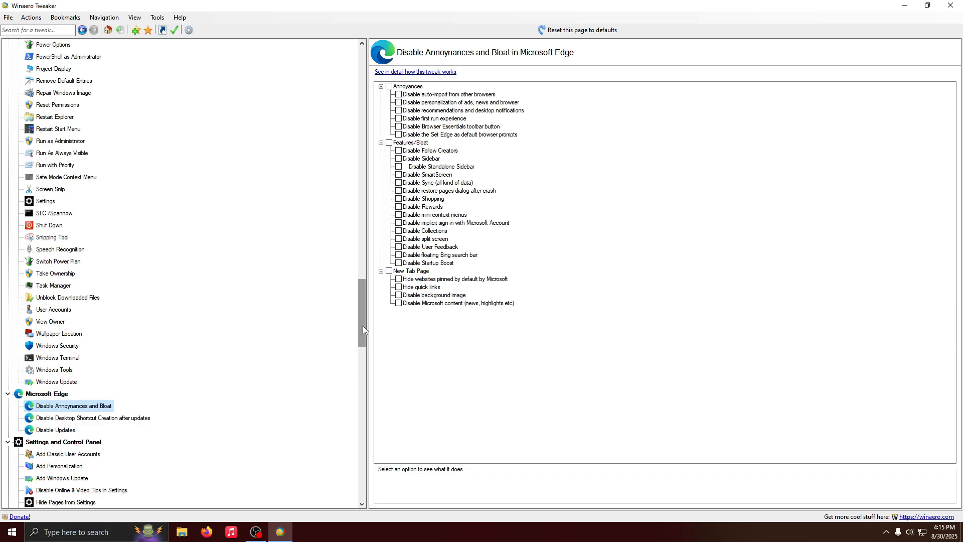
Open the Ads and Unwanted Apps tweak in the Behavior category
left_click_drag(362, 326, 367, 160)
scroll(211, 334, "up", 9)
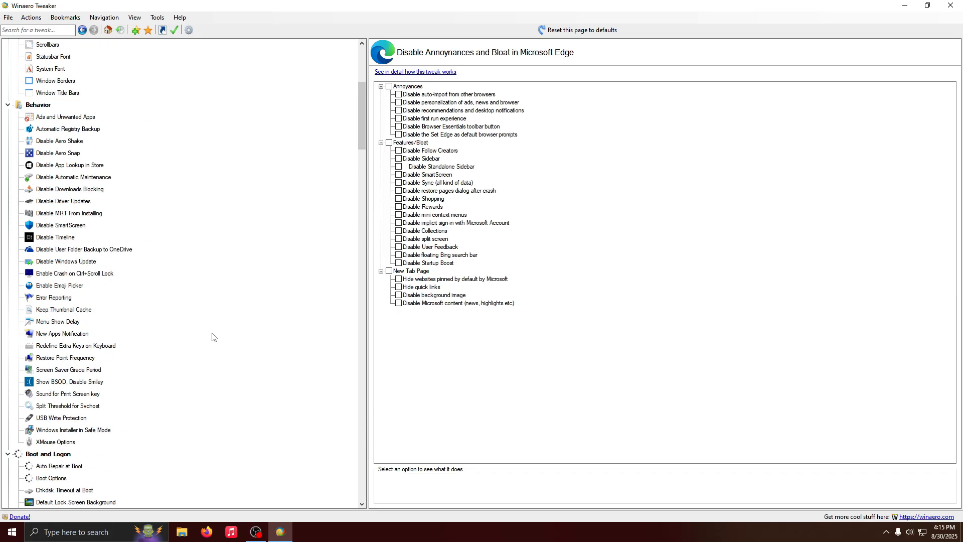
scroll(93, 300, "down", 1)
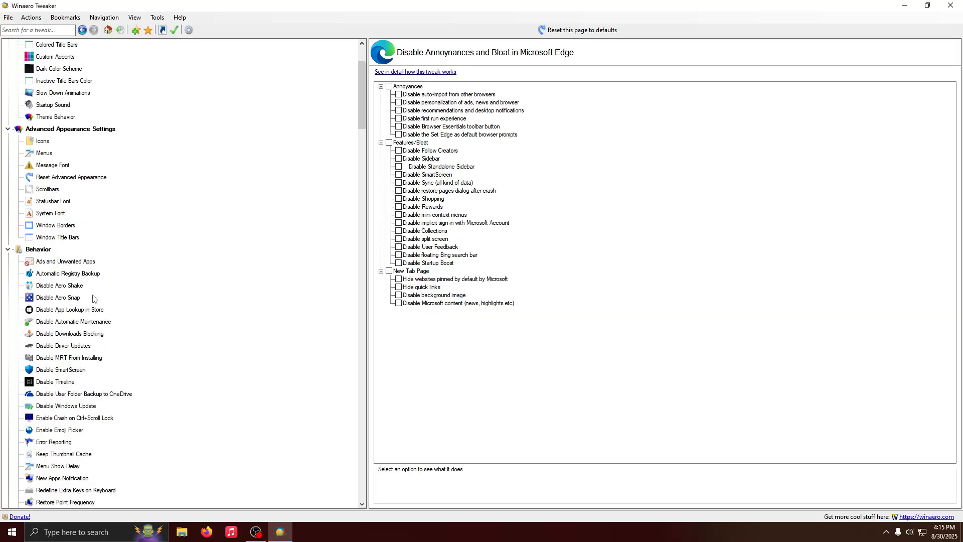
left_click(66, 264)
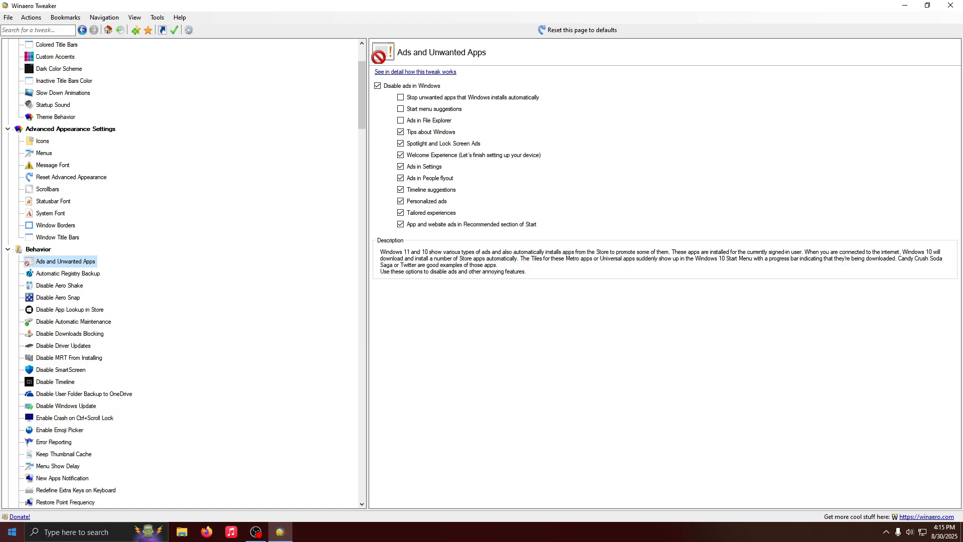
Check the Windows Start menu for suggestions and unwanted tiles, and close it again
left_click(12, 532)
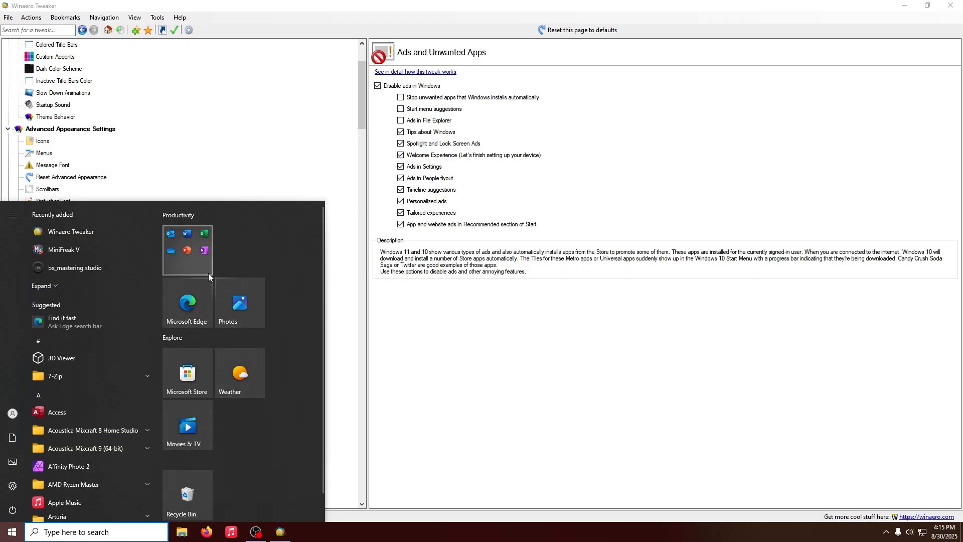
scroll(271, 385, "down", 1)
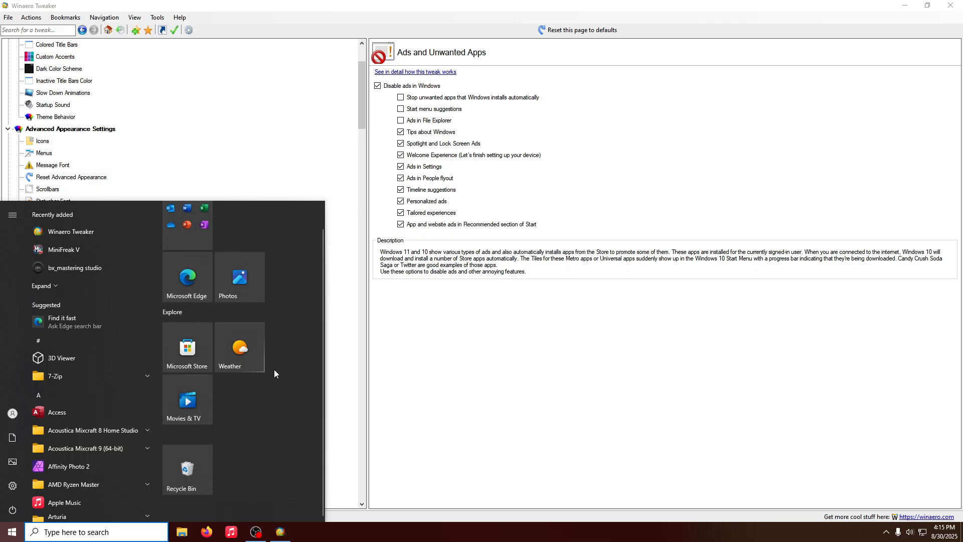
scroll(274, 369, "up", 1)
left_click(499, 392)
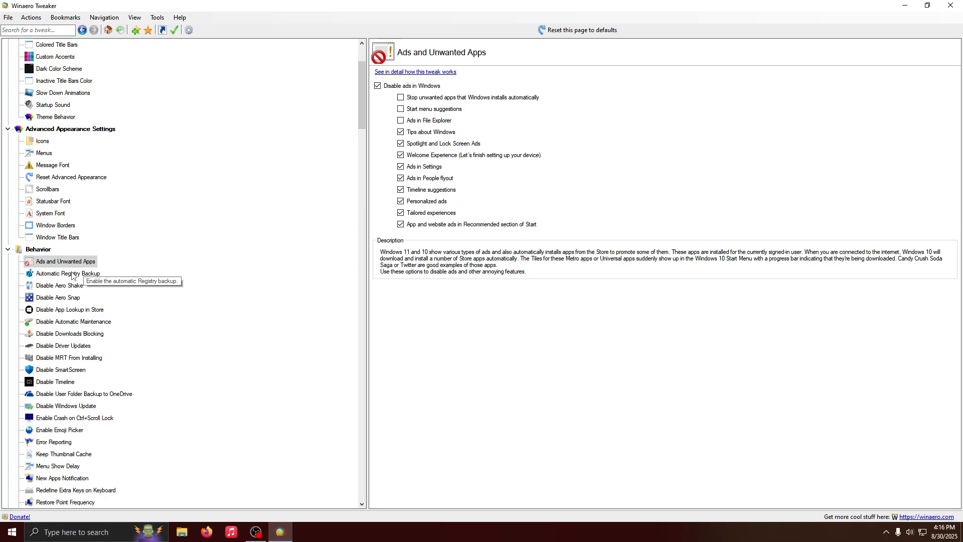
Review the Automatic Registry Backup, Disable User Folder Backup to OneDrive and Disable Timeline tweaks in the Behavior category
left_click(71, 275)
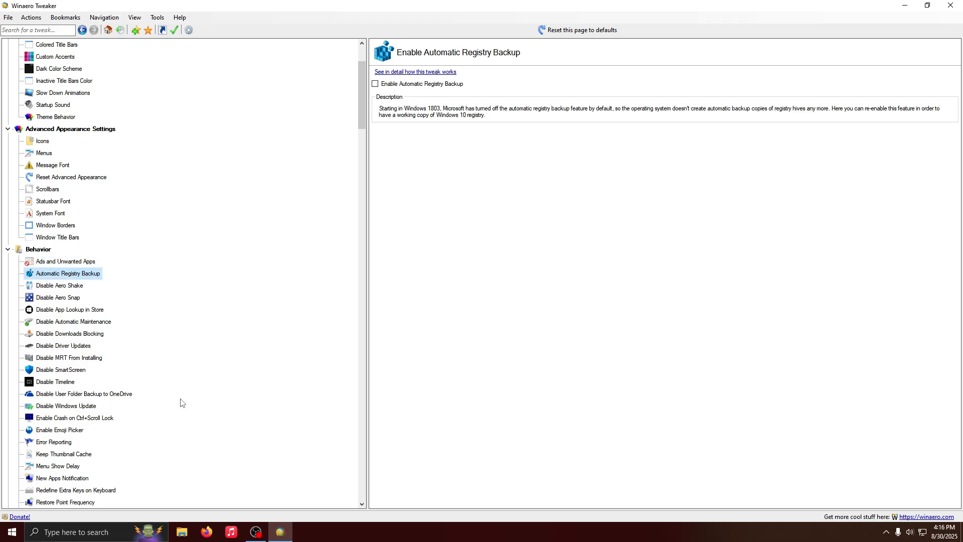
left_click(79, 396)
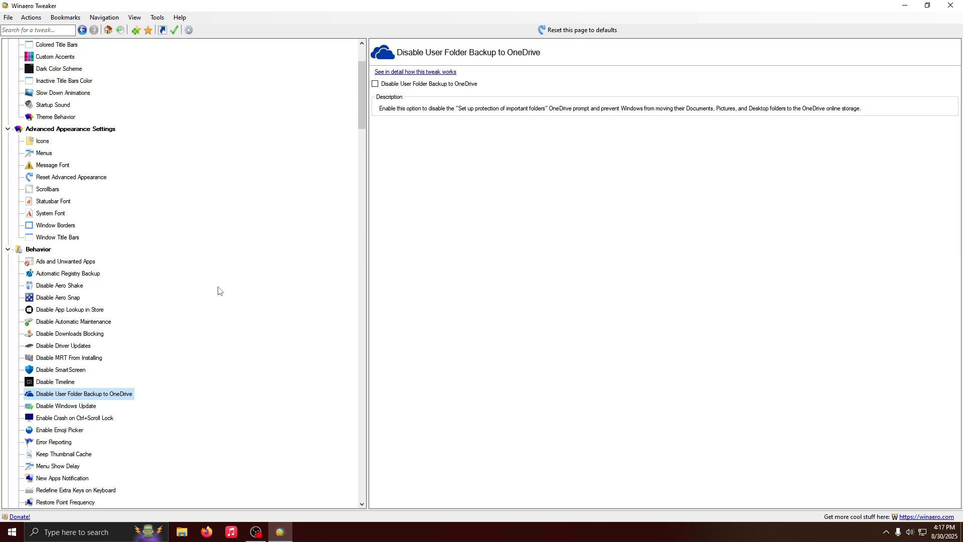
scroll(238, 341, "down", 1)
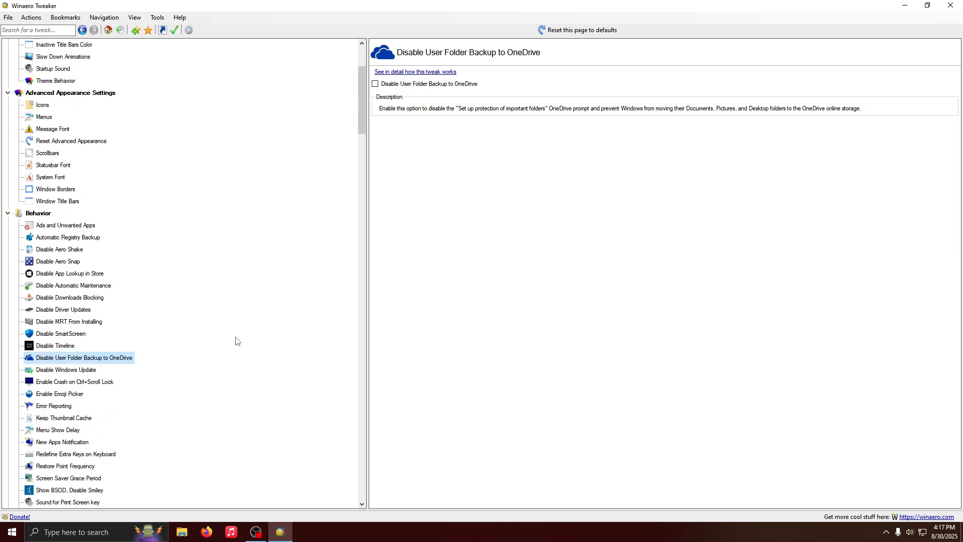
left_click(60, 345)
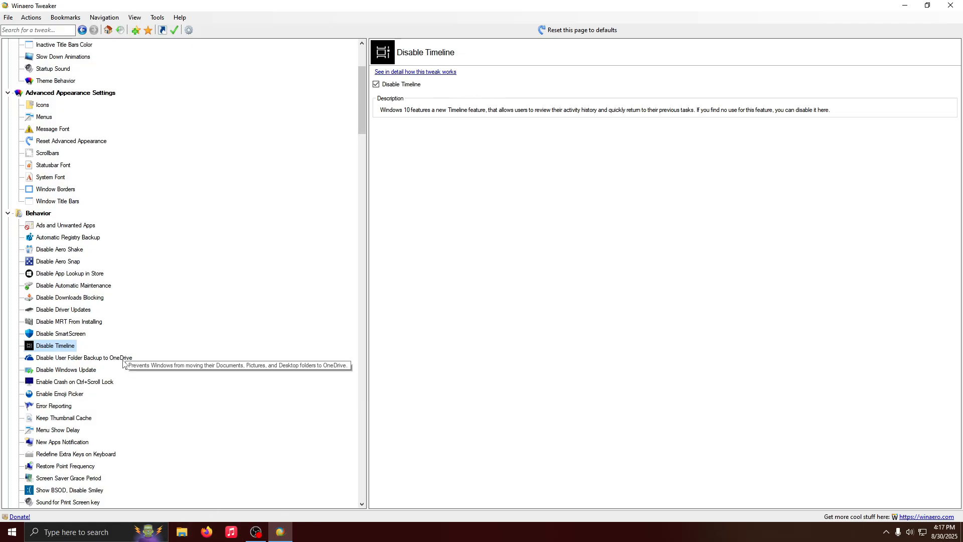
Review the Disable Windows Update and Enable Crash on Ctrl+Scroll Lock tweaks
scroll(145, 361, "down", 1)
left_click(75, 333)
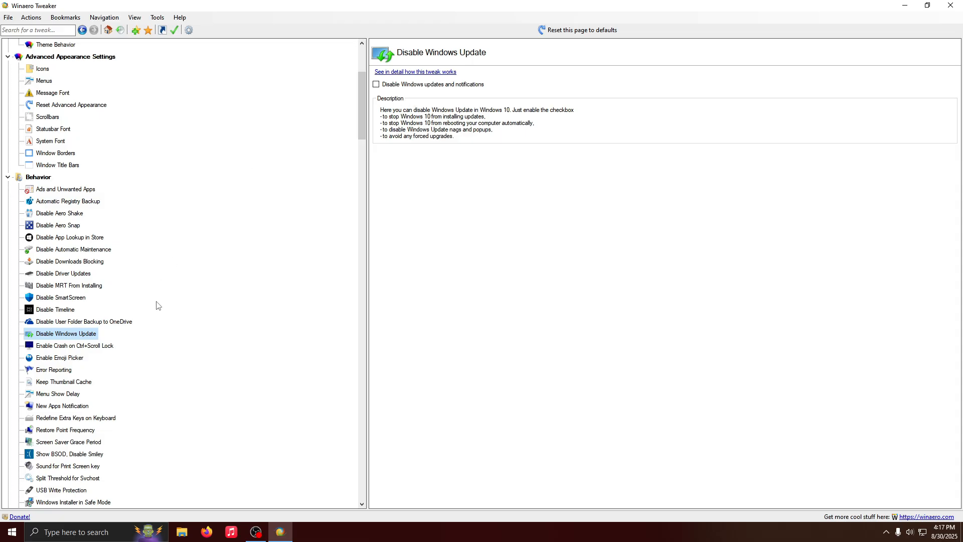
left_click(78, 347)
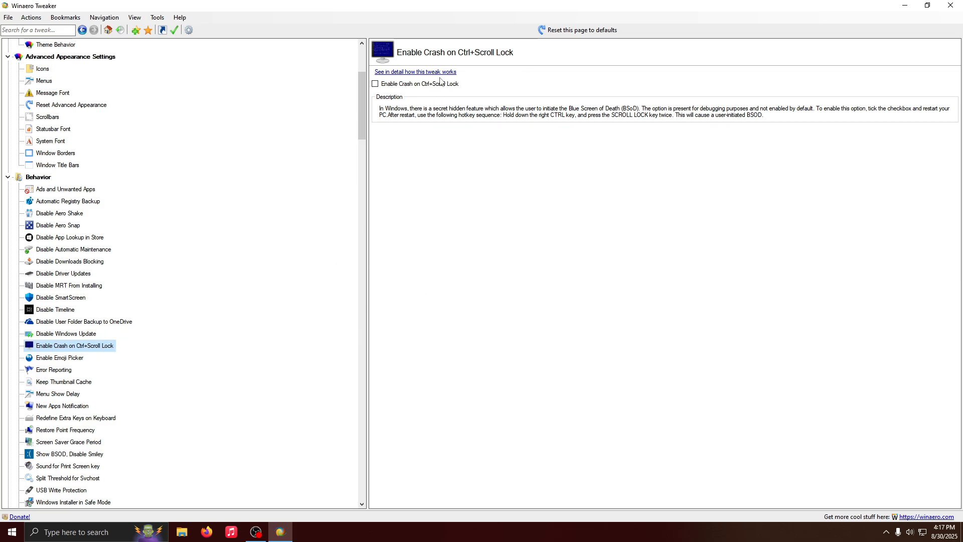
scroll(158, 331, "down", 1)
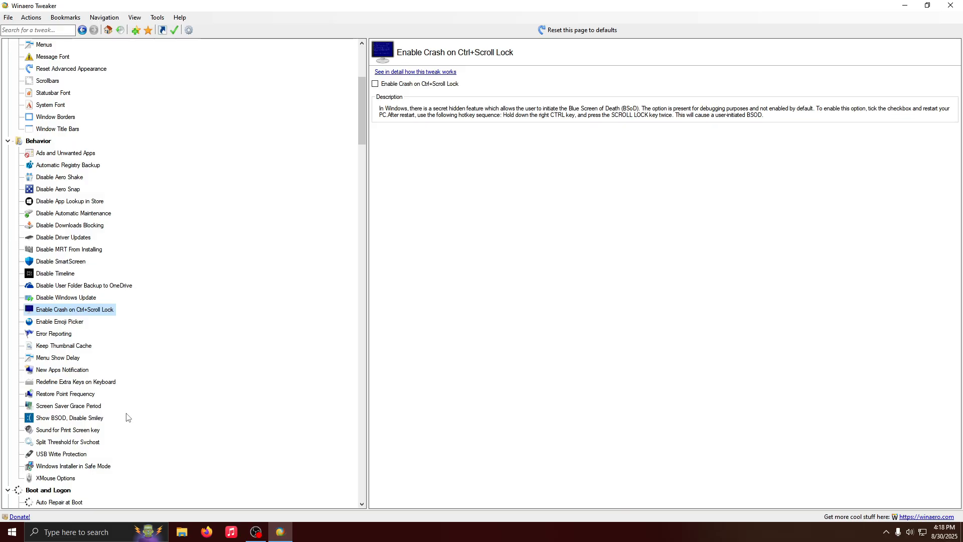
Check the Disable Aero Shake tweak and return to the Ads and Unwanted Apps options
scroll(128, 418, "up", 1)
left_click(62, 193)
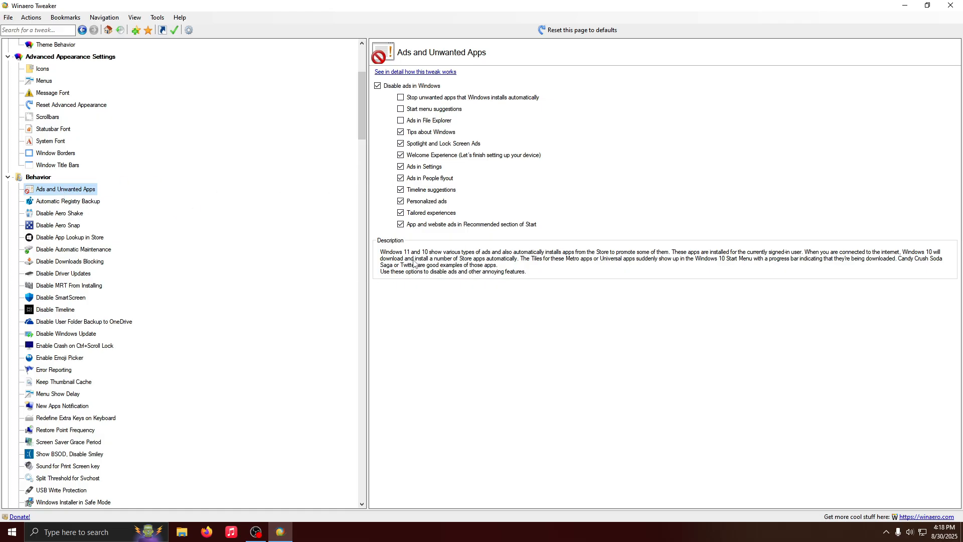
left_click(95, 215)
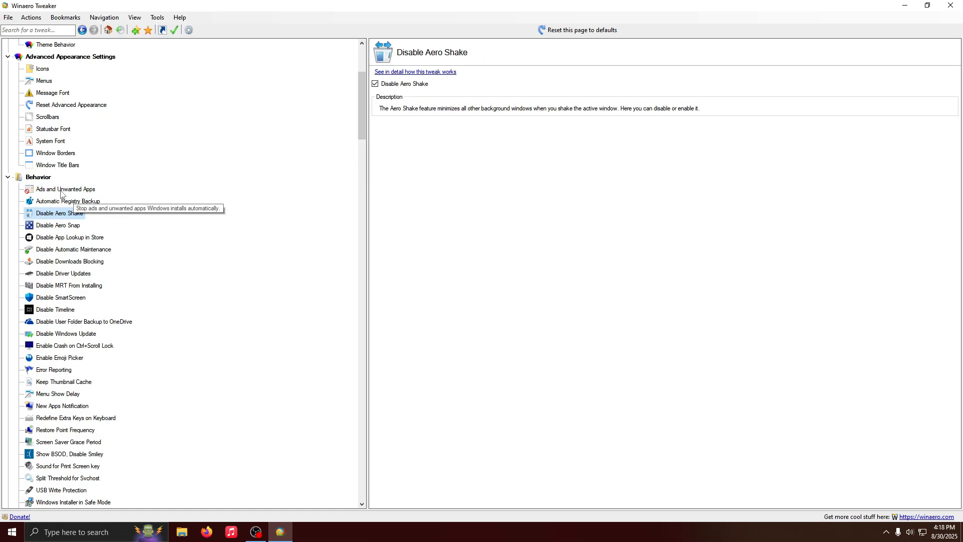
scroll(161, 306, "down", 2)
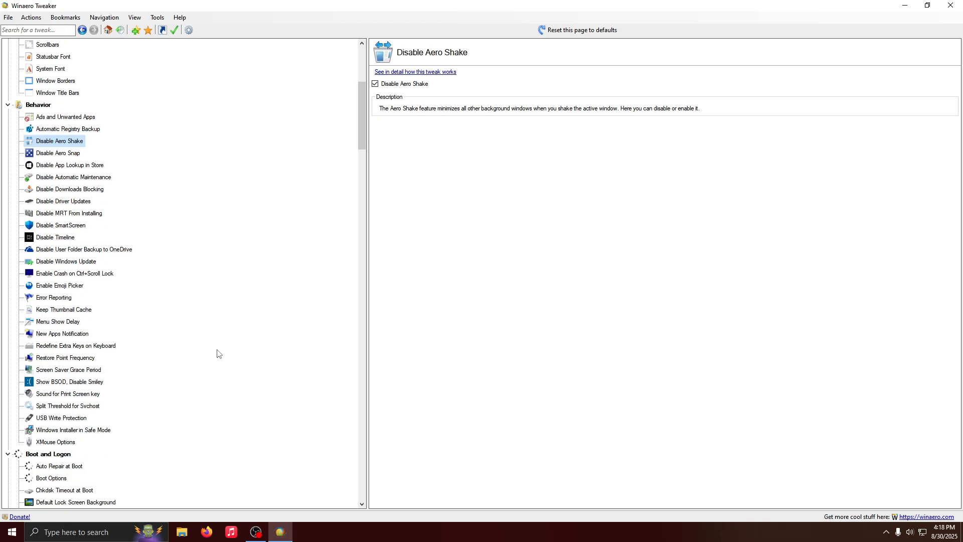
scroll(221, 346, "up", 1)
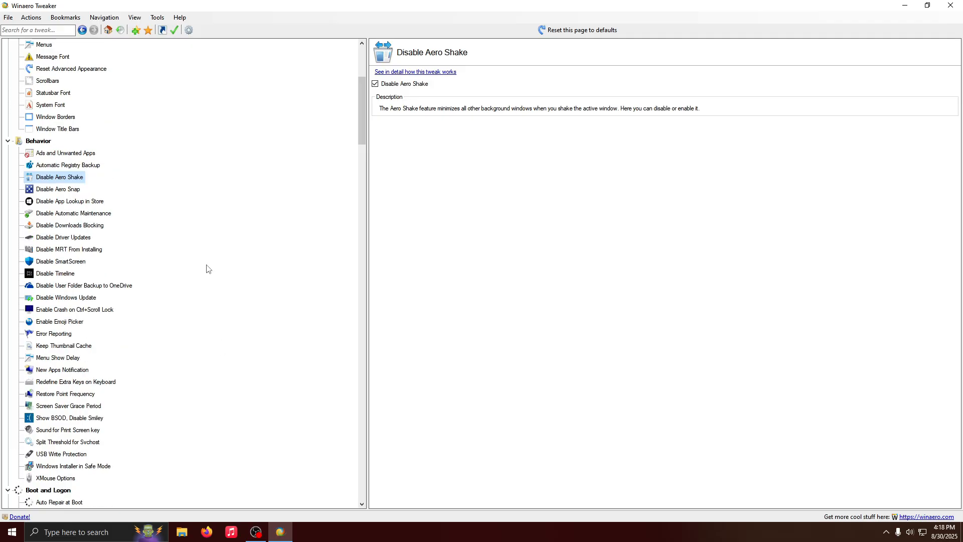
left_click(59, 154)
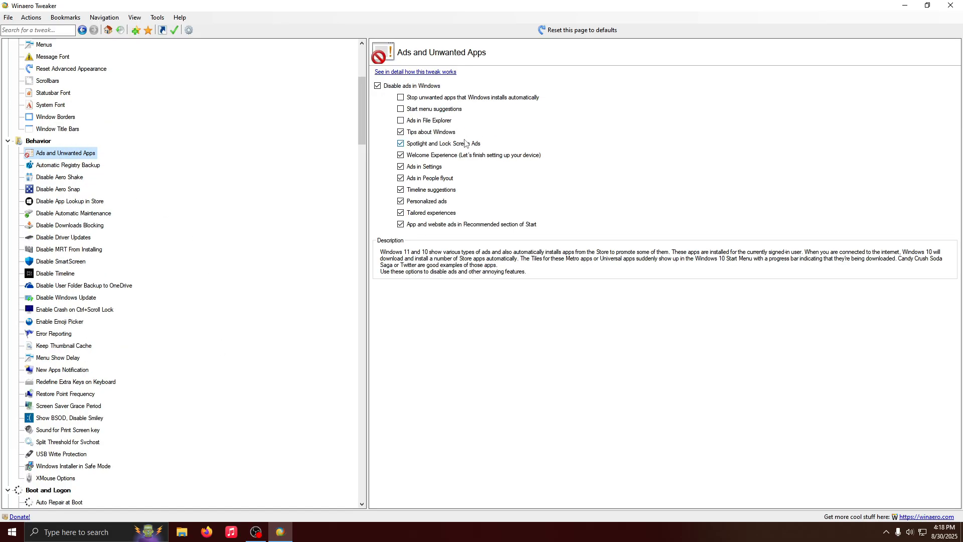
Reopen the Disable User Folder Backup to OneDrive tweak in the Behavior category
scroll(97, 332, "down", 3)
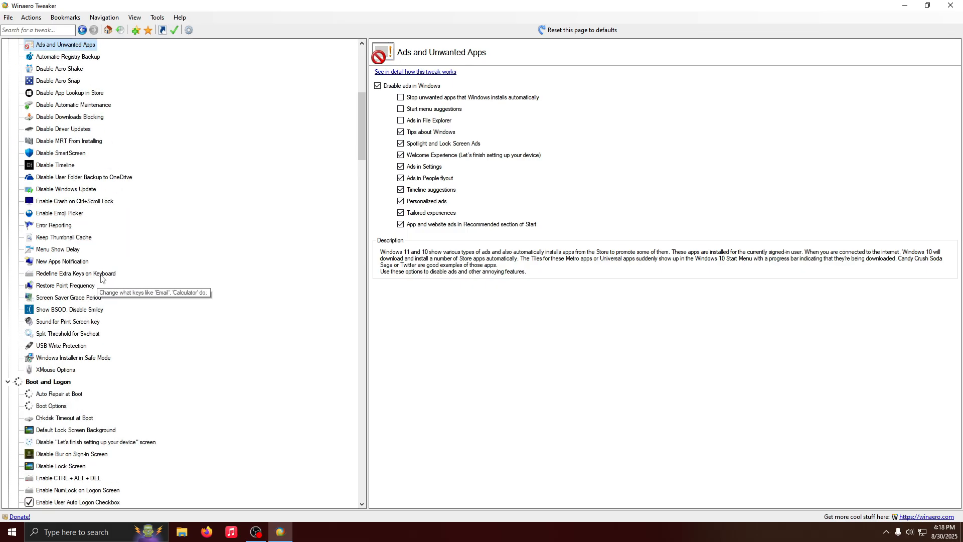
scroll(145, 299, "up", 4)
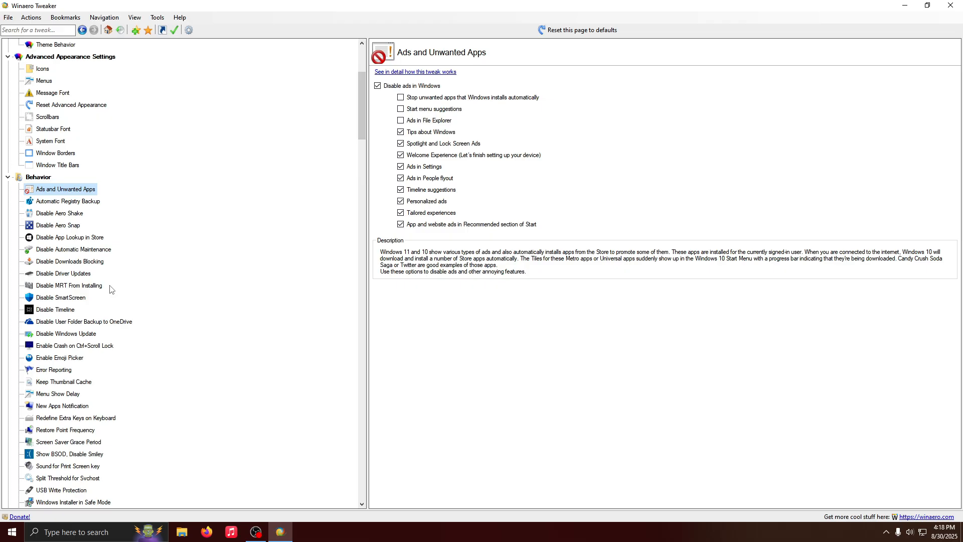
left_click(76, 322)
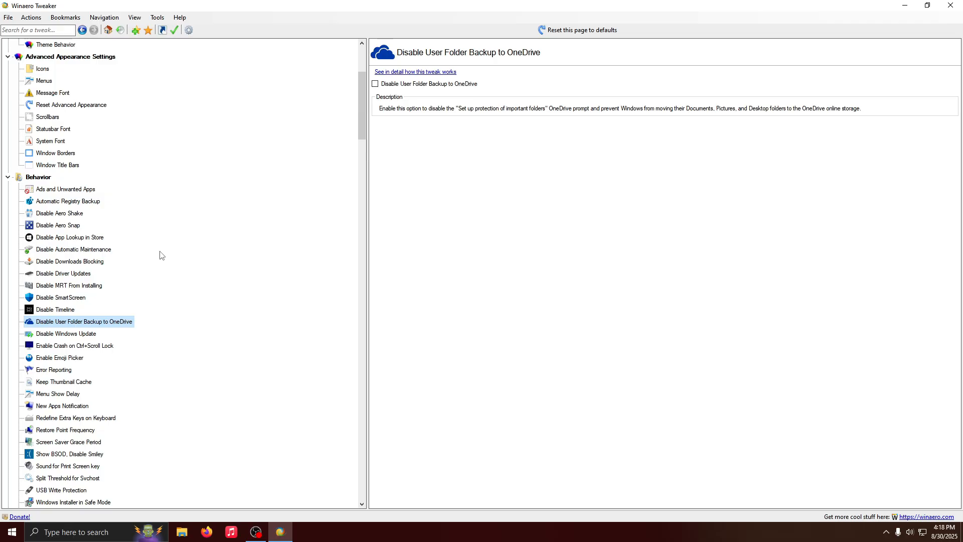
Search the tweaks for "volume" and open the Classic Volume Mixer tweak
scroll(171, 276, "up", 4)
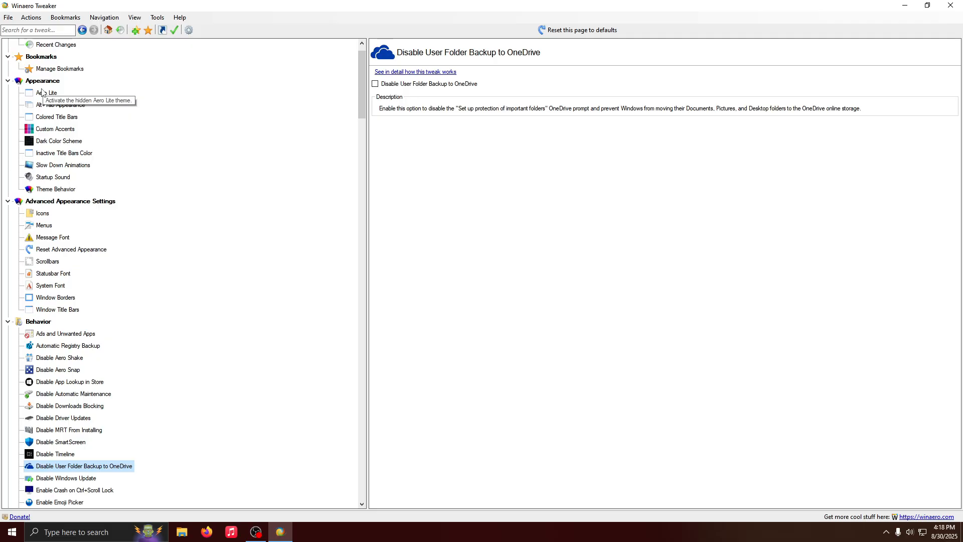
scroll(173, 374, "up", 1)
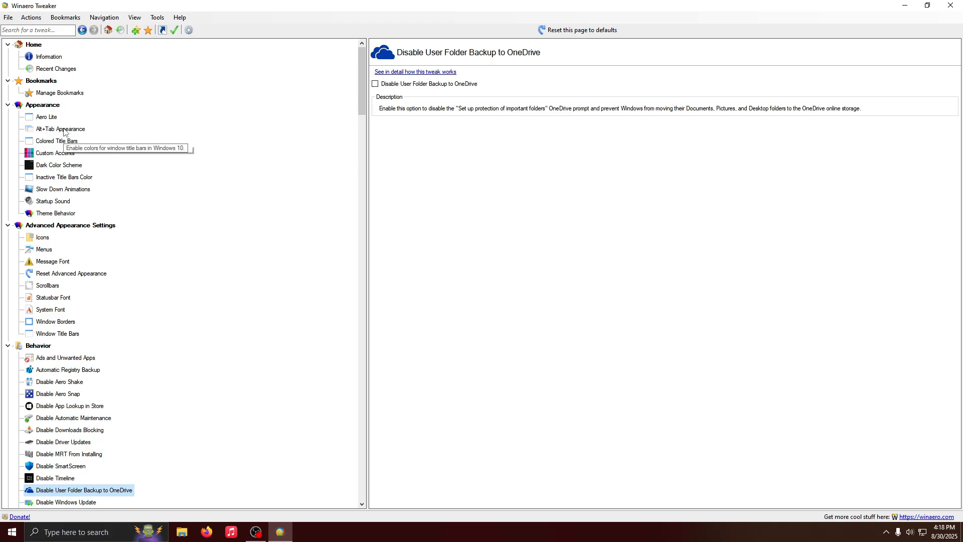
scroll(191, 351, "down", 2)
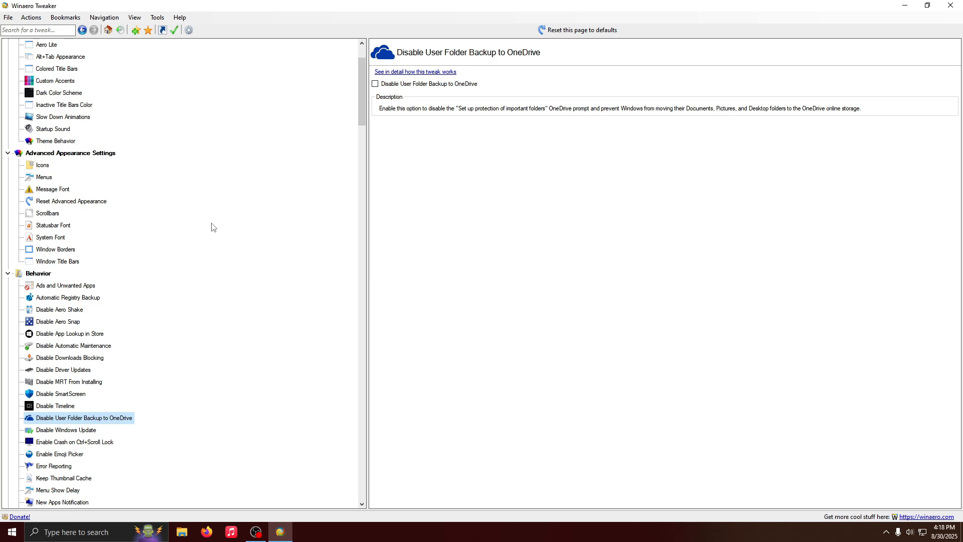
left_click(41, 28)
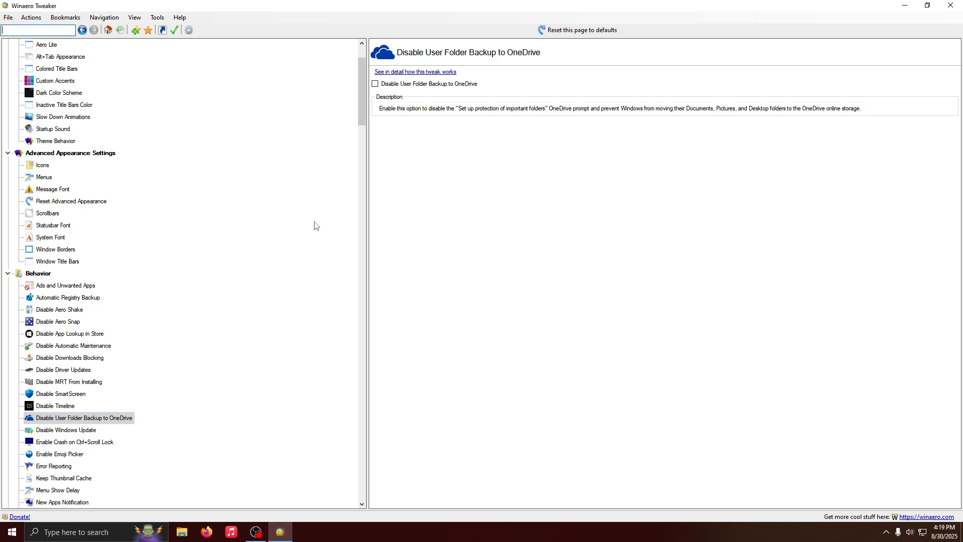
type("volume")
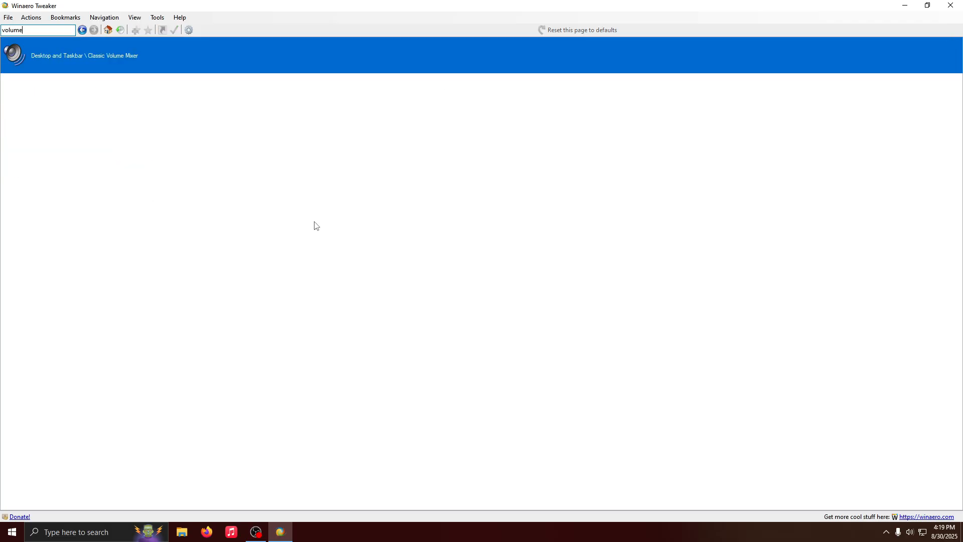
left_click(167, 58)
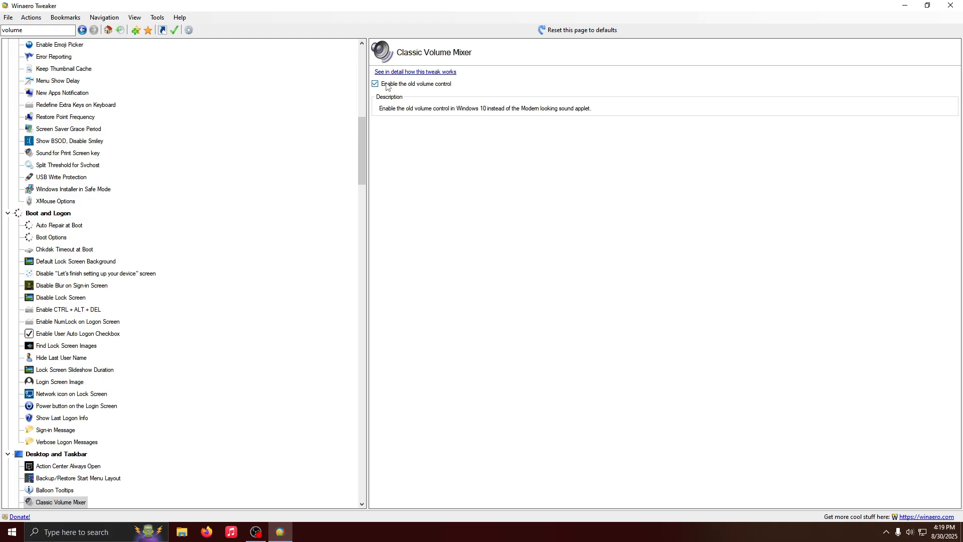
Display the system volume slider to see its classic style, and turn off the Enable the old volume control option
left_click(910, 532)
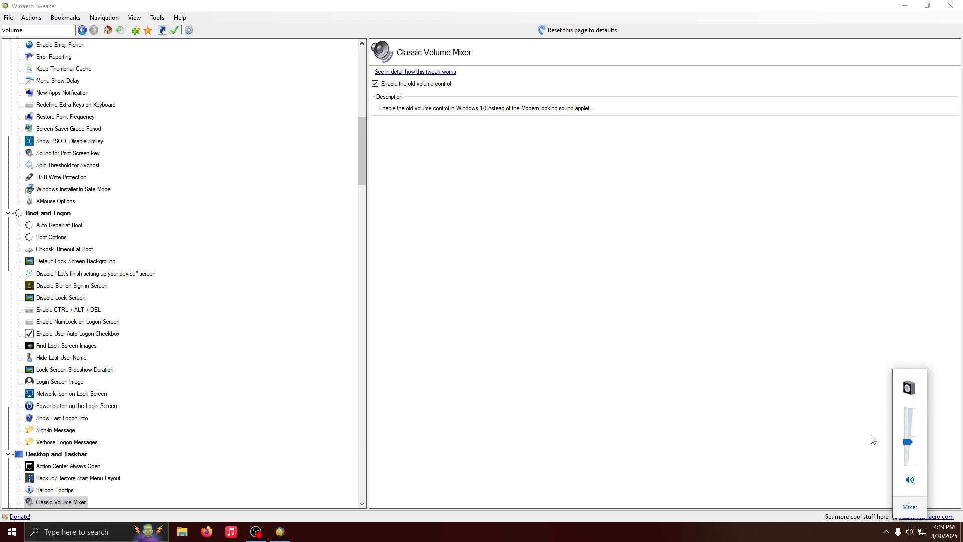
left_click(833, 390)
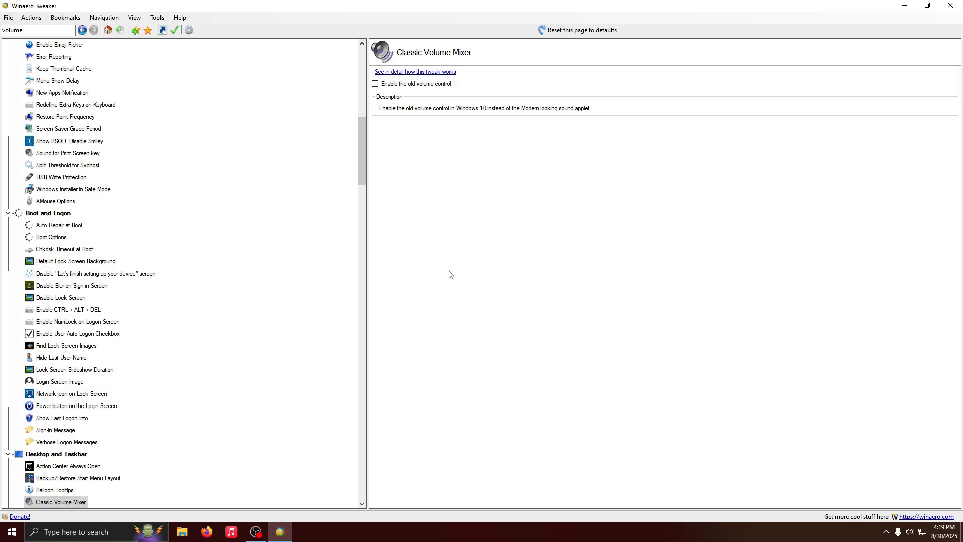
Open the Disable Copilot tweak in the Desktop and Taskbar category to view its options
scroll(264, 293, "down", 3)
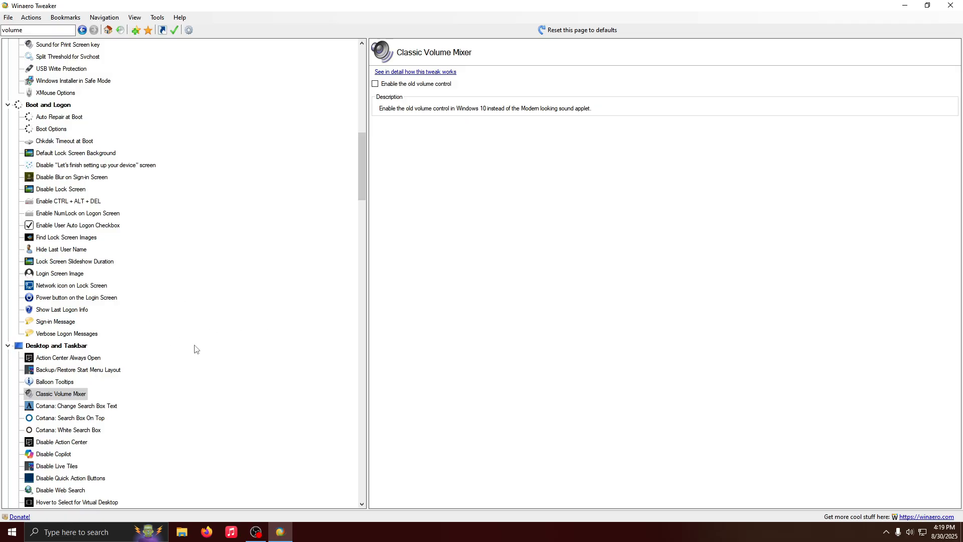
scroll(196, 349, "down", 2)
left_click(55, 382)
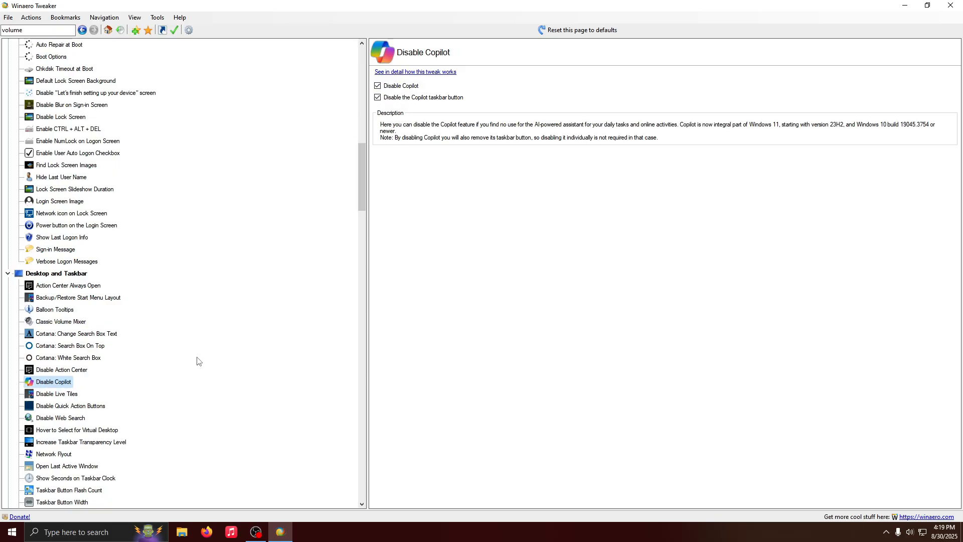
Return to the Ads and Unwanted Apps options in the Behavior category
scroll(201, 358, "up", 15)
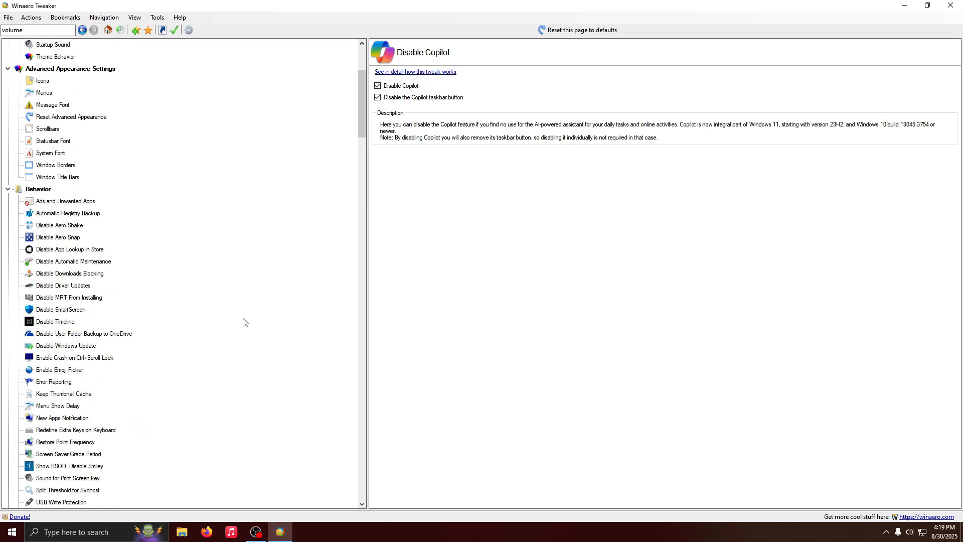
scroll(245, 320, "up", 5)
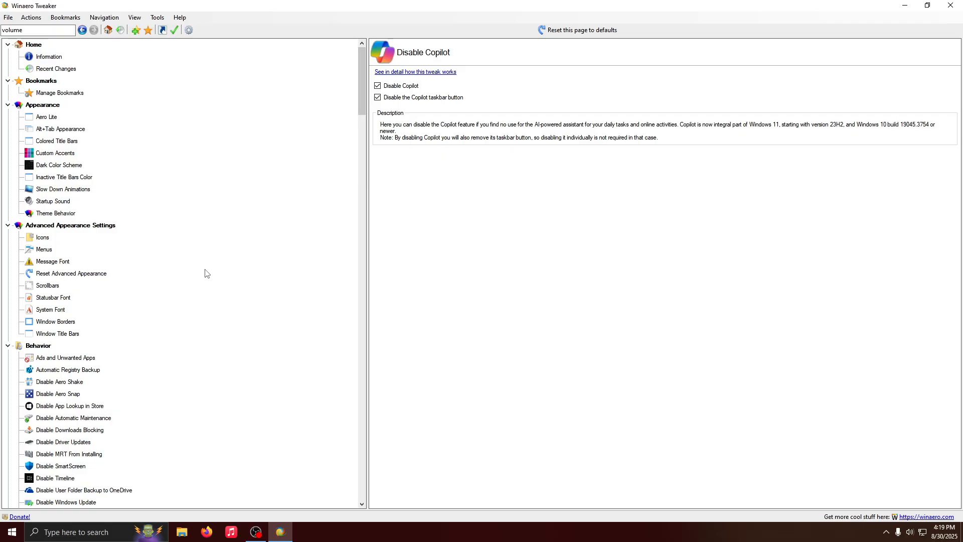
left_click(54, 359)
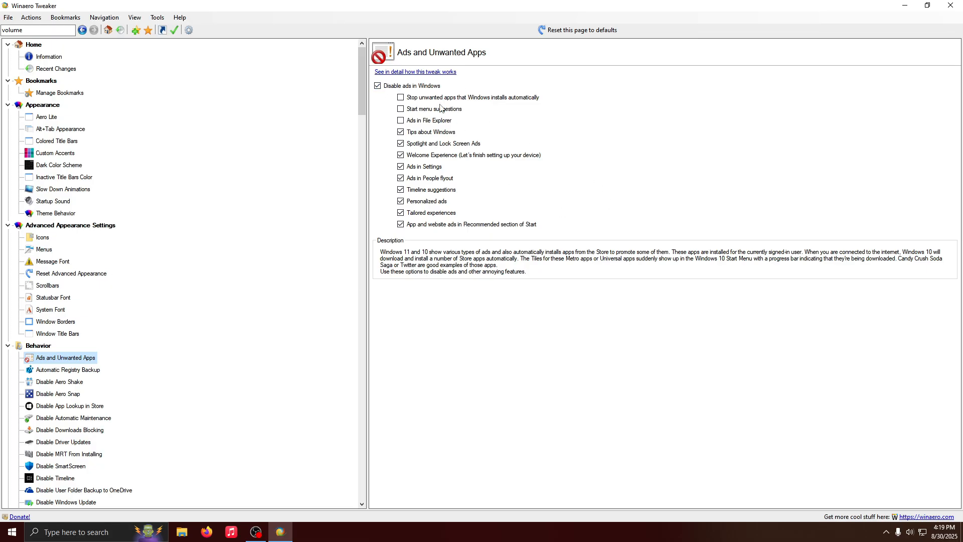
Look through the tweaks listed under Appearance, Advanced Appearance Settings, Behavior and the start of Boot and Logon
scroll(145, 372, "down", 1)
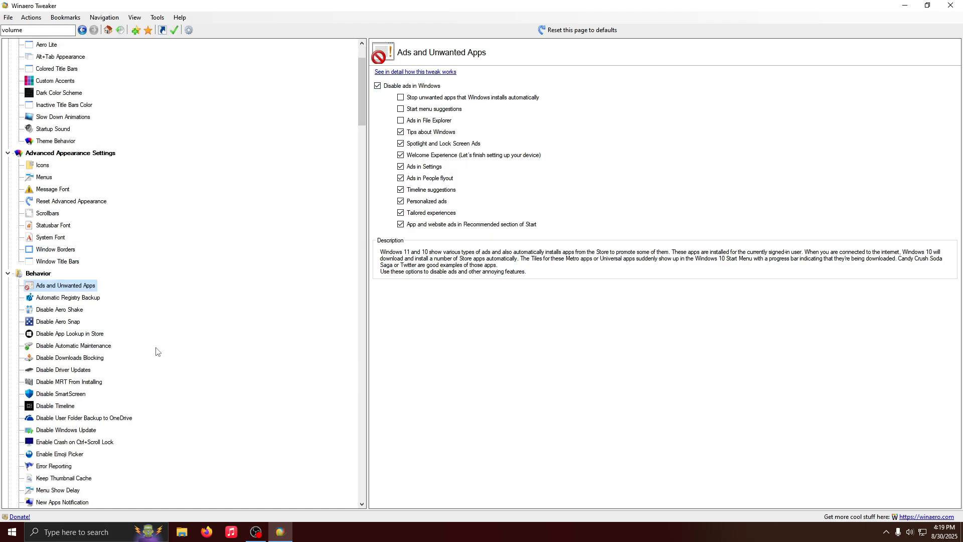
scroll(158, 351, "down", 1)
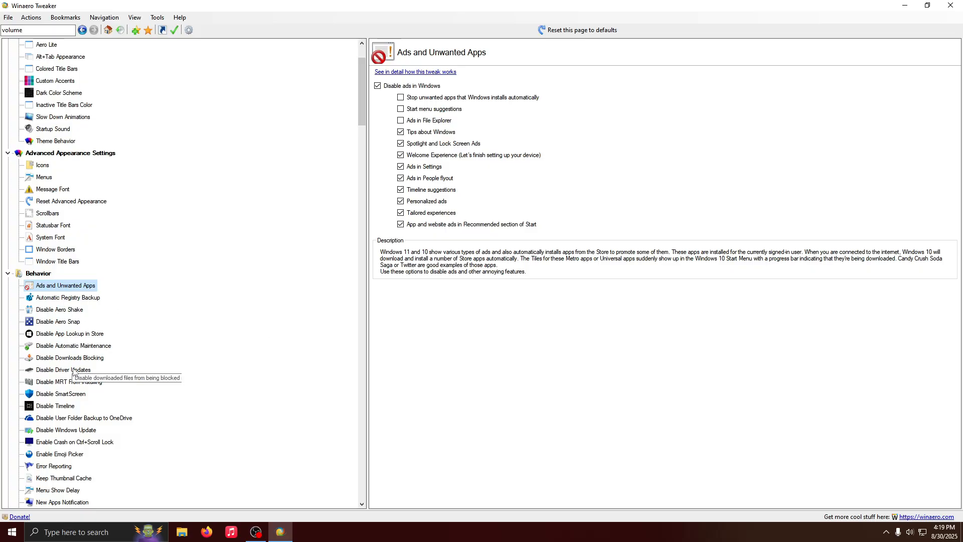
scroll(72, 371, "down", 2)
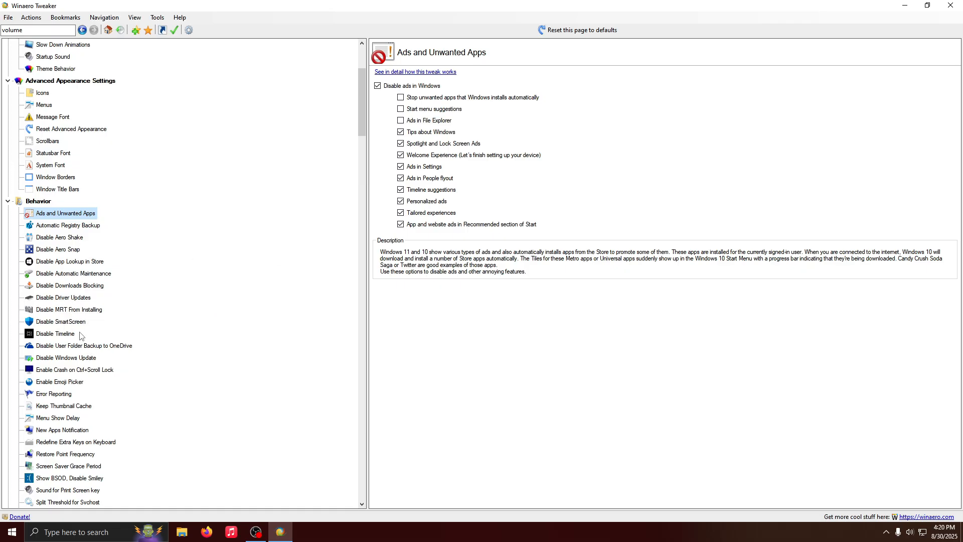
scroll(210, 353, "down", 1)
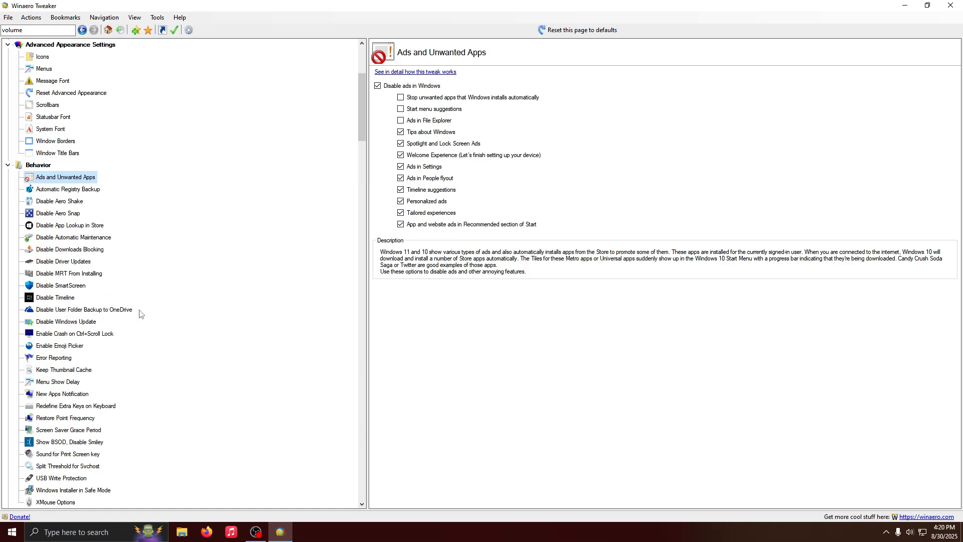
scroll(170, 359, "up", 4)
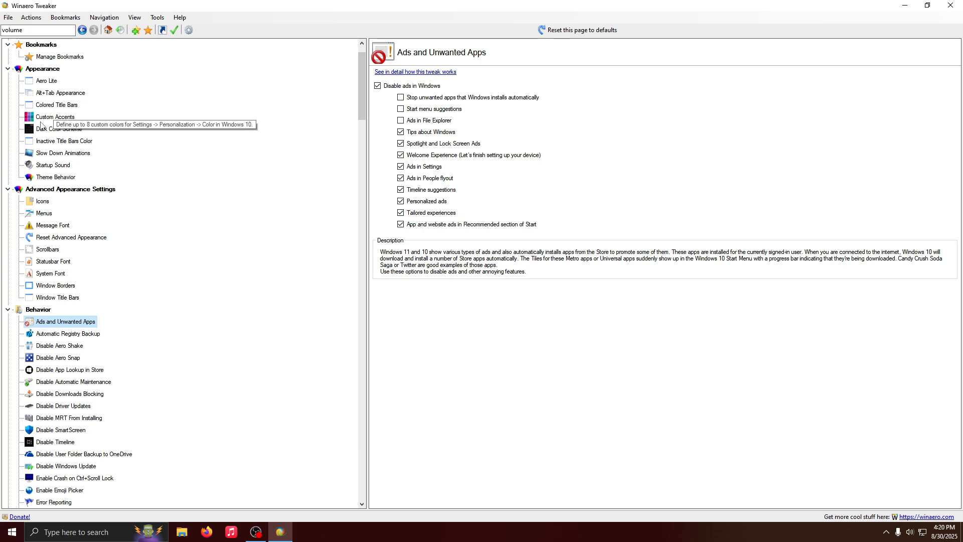
scroll(164, 372, "down", 4)
scroll(183, 356, "down", 1)
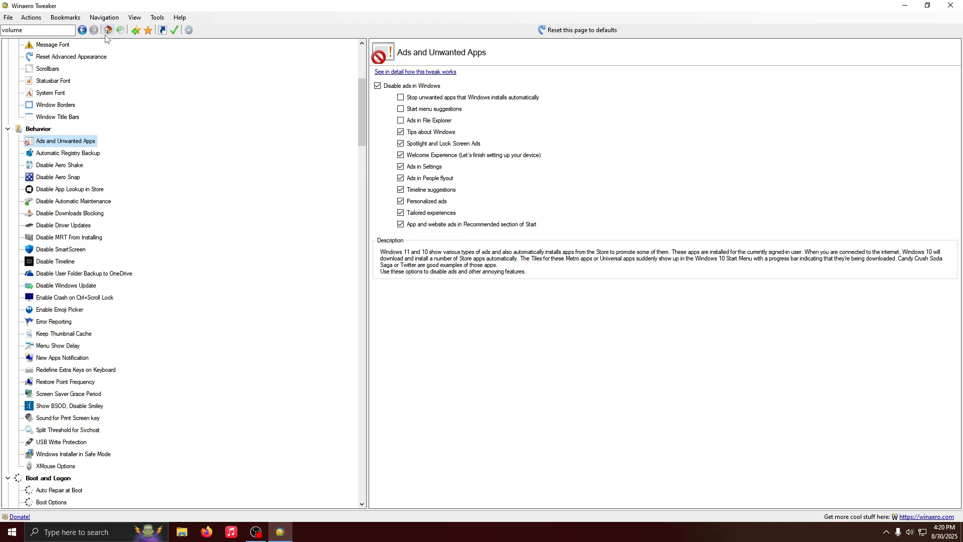
scroll(195, 318, "down", 1)
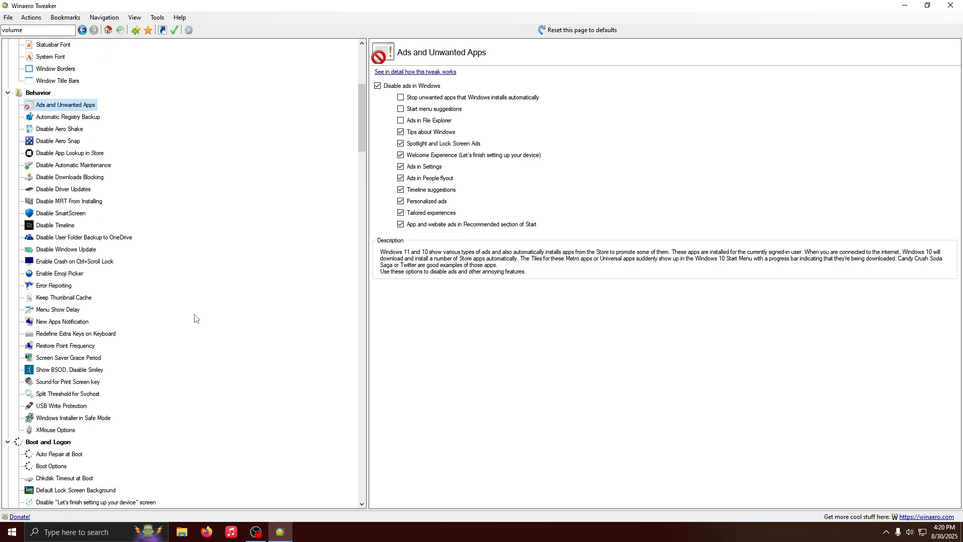
scroll(226, 319, "down", 1)
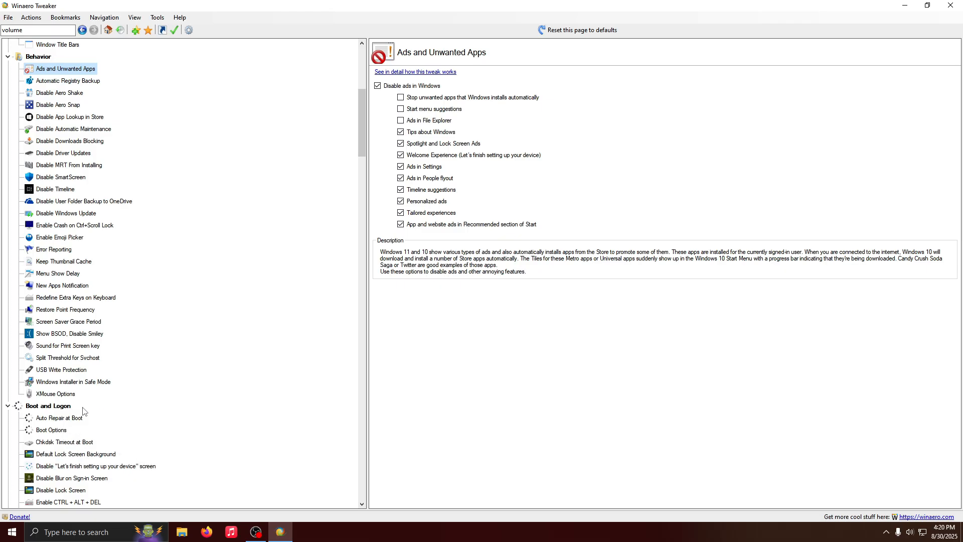
scroll(193, 396, "up", 5)
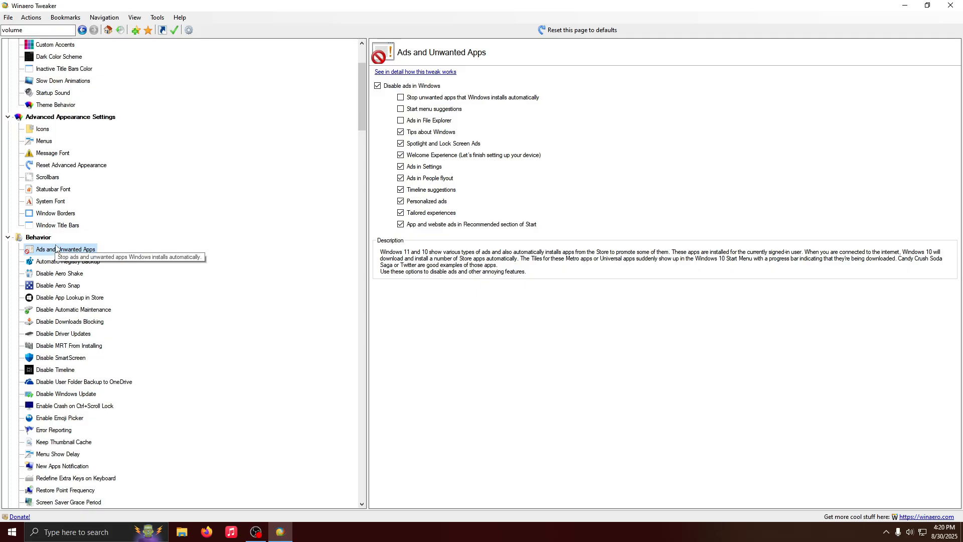
scroll(131, 328, "down", 3)
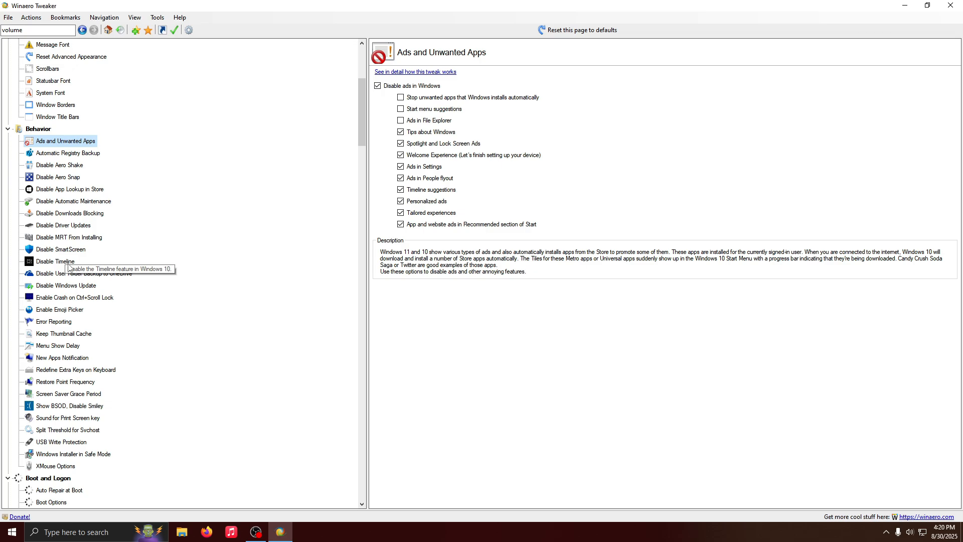
Review the Disable User Folder Backup to OneDrive and Disable Windows Update tweaks in the Behavior category
left_click(95, 272)
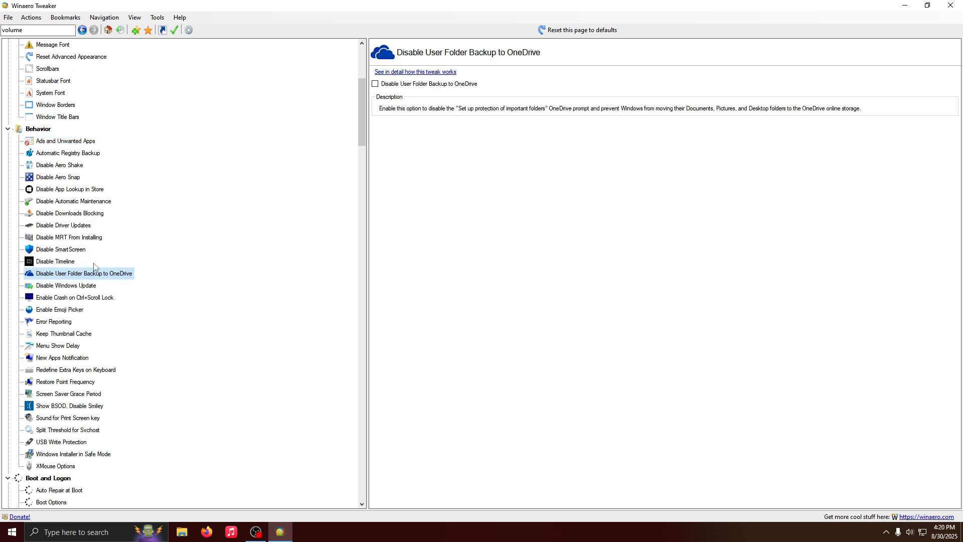
left_click(76, 286)
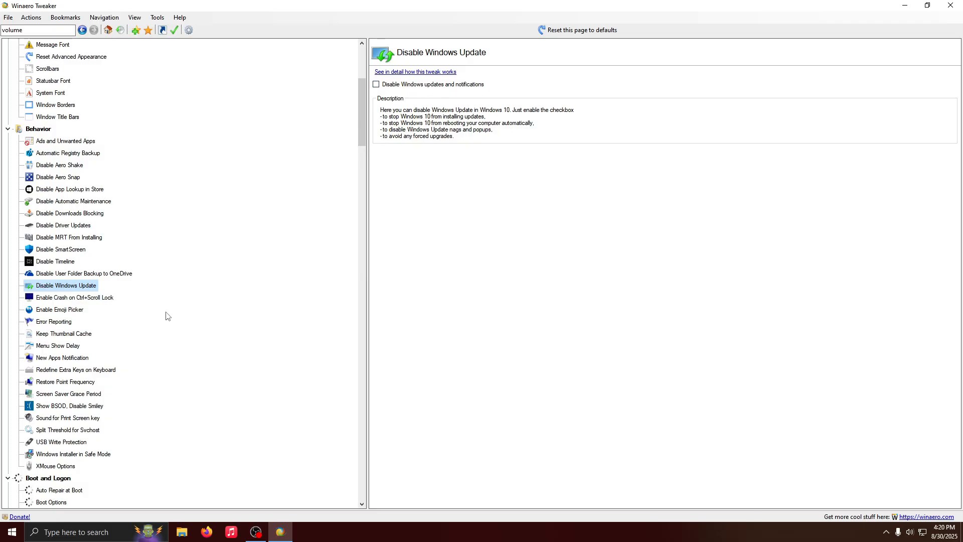
scroll(188, 310, "down", 1)
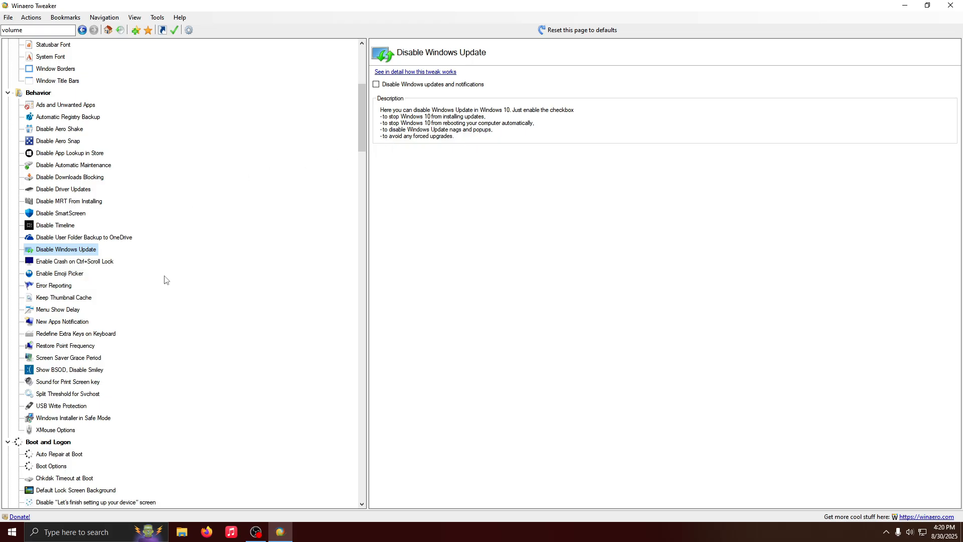
scroll(165, 279, "down", 1)
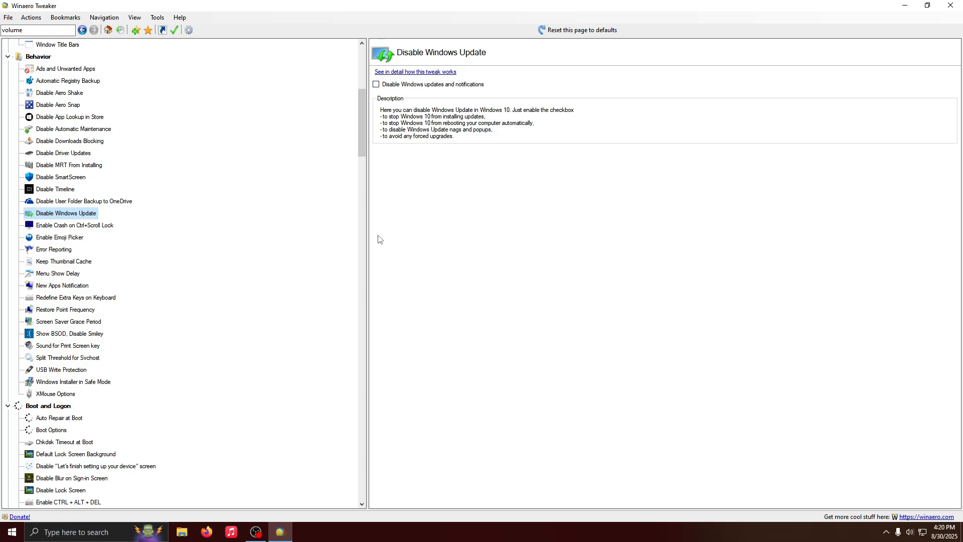